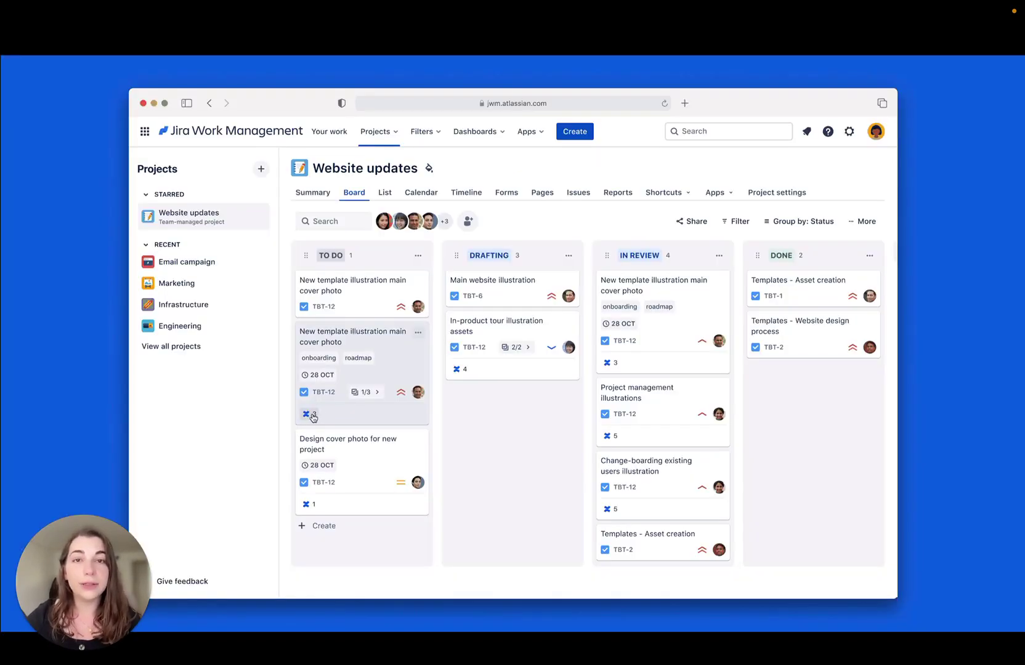
# - Preview 'Home page design - v1', link another Confluence page to the card, then preview v1 again
pyautogui.click(373, 397)
pyautogui.click(844, 172)
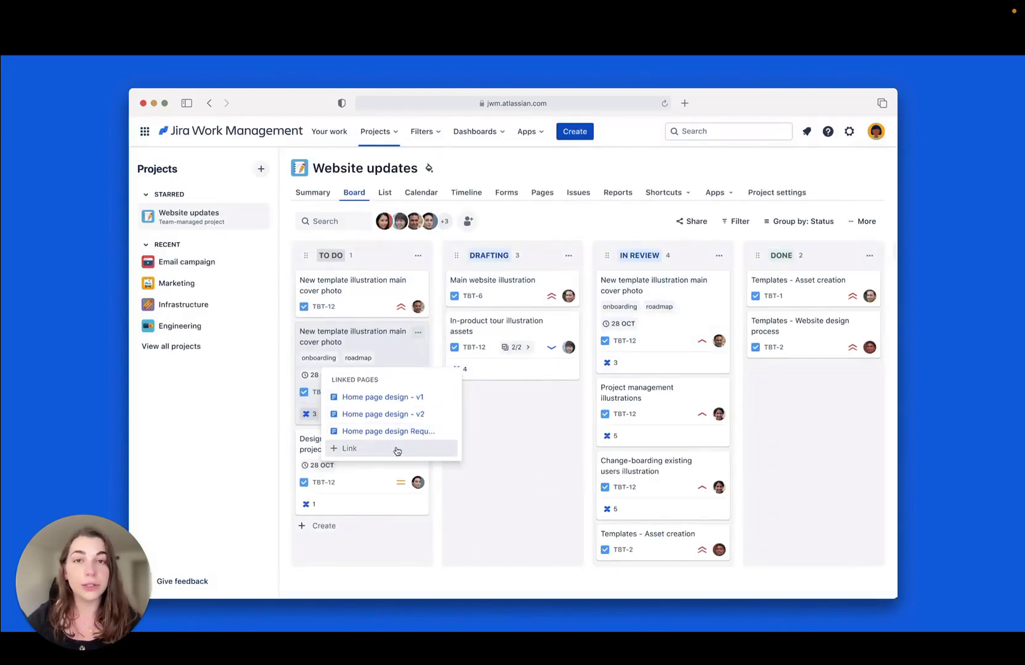
pyautogui.click(350, 448)
pyautogui.click(398, 386)
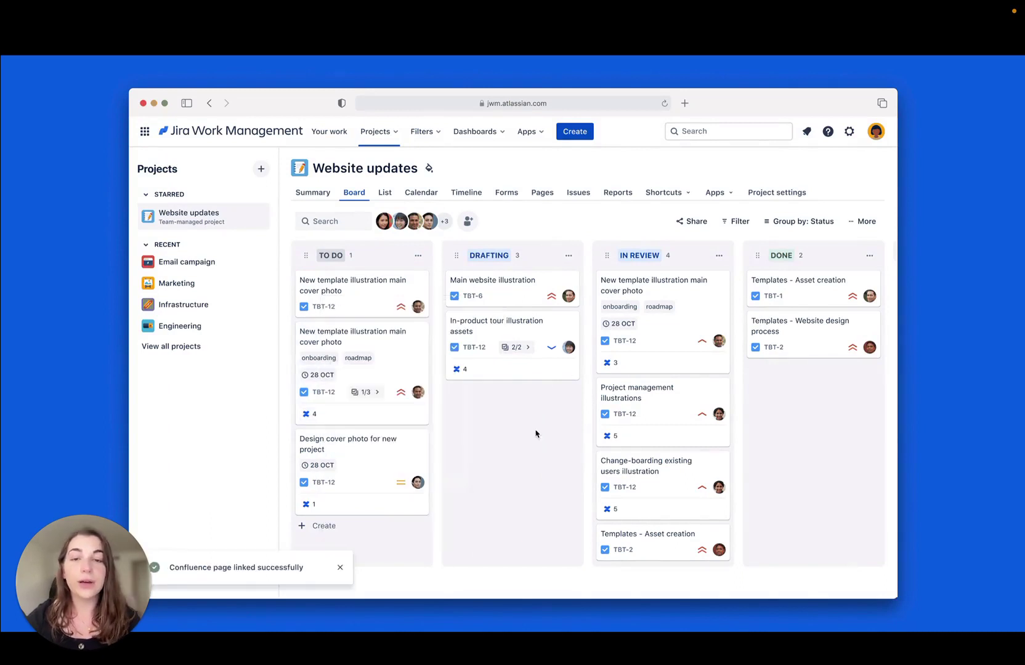
pyautogui.click(310, 416)
pyautogui.click(377, 398)
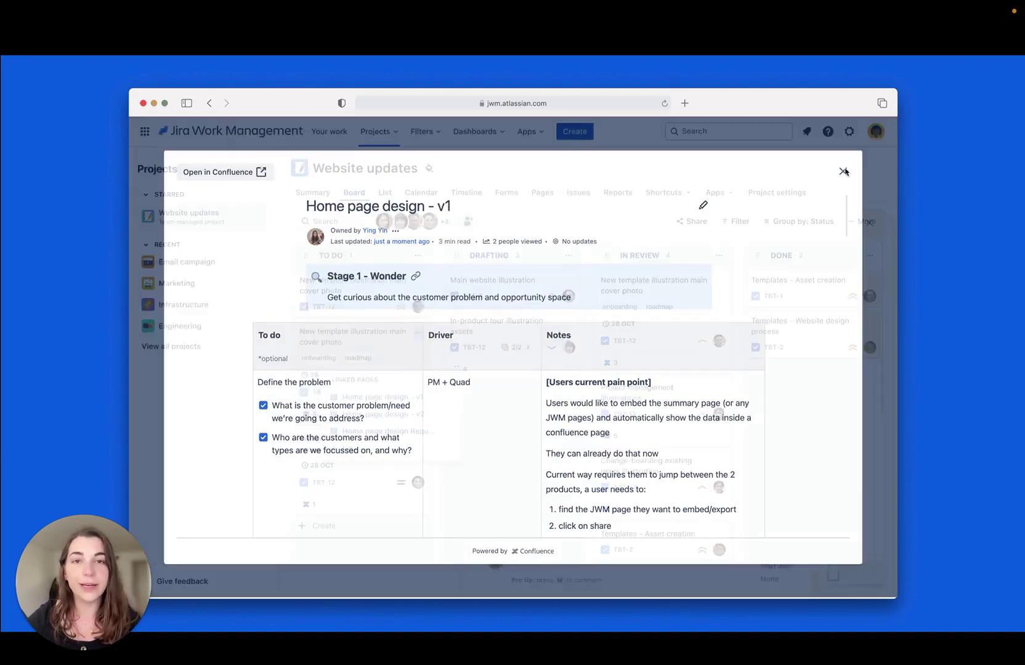